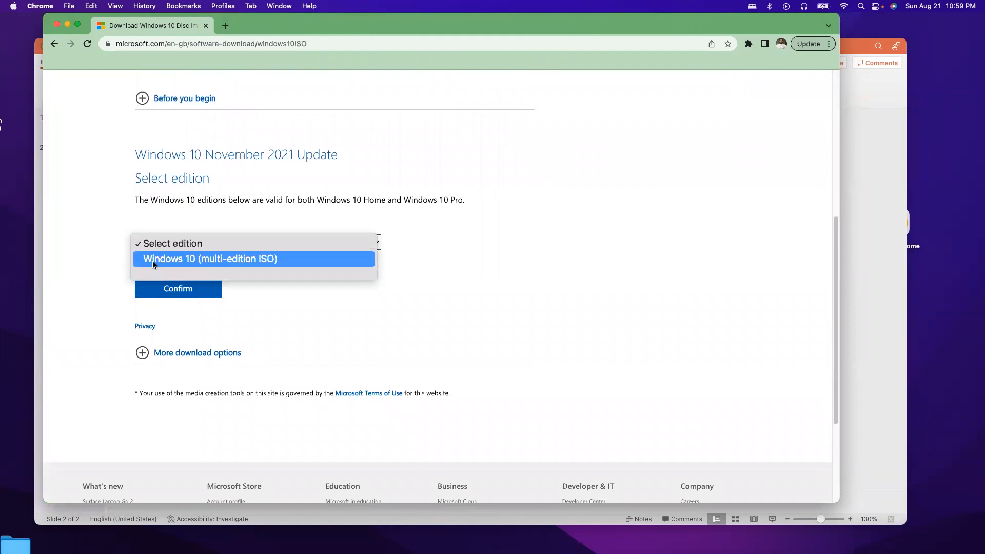
# Step: Request Windows 10 (multi-edition ISO) with English (United States) as the product language, confirming both selections
pyautogui.click(215, 261)
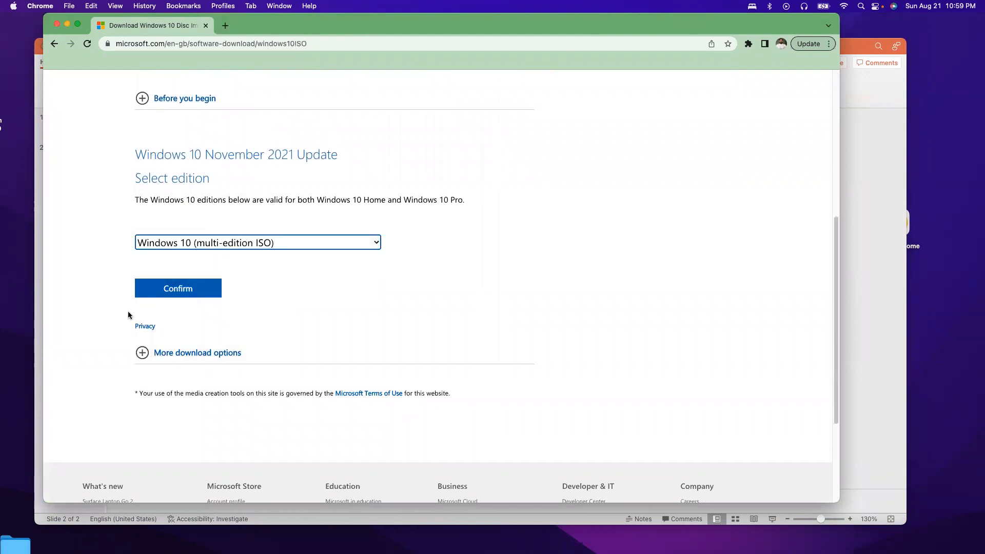
pyautogui.click(177, 289)
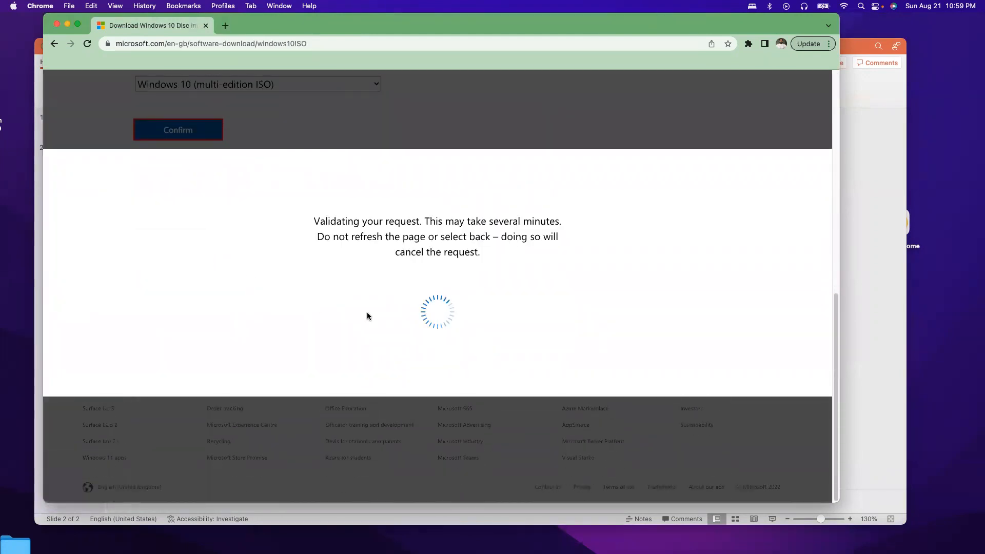
pyautogui.click(233, 298)
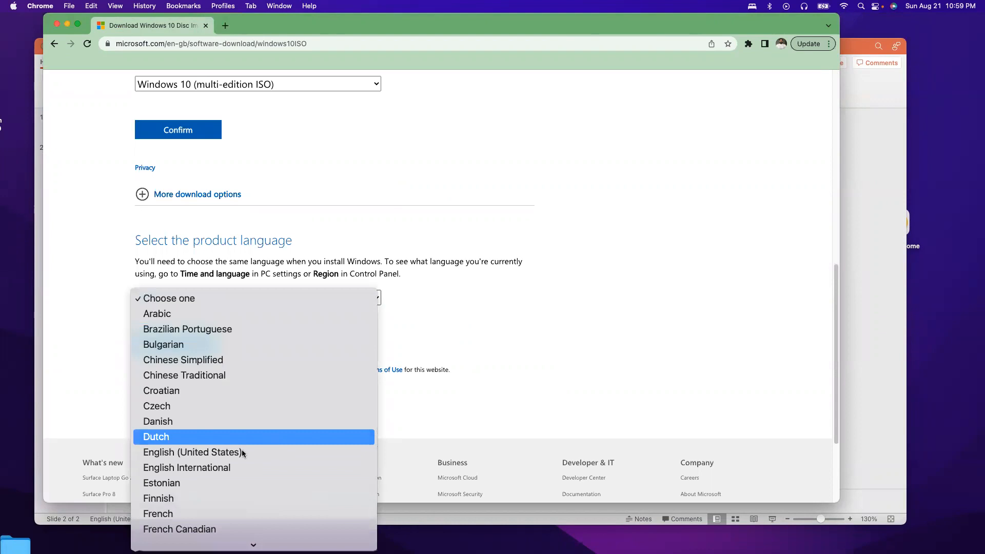
pyautogui.click(227, 453)
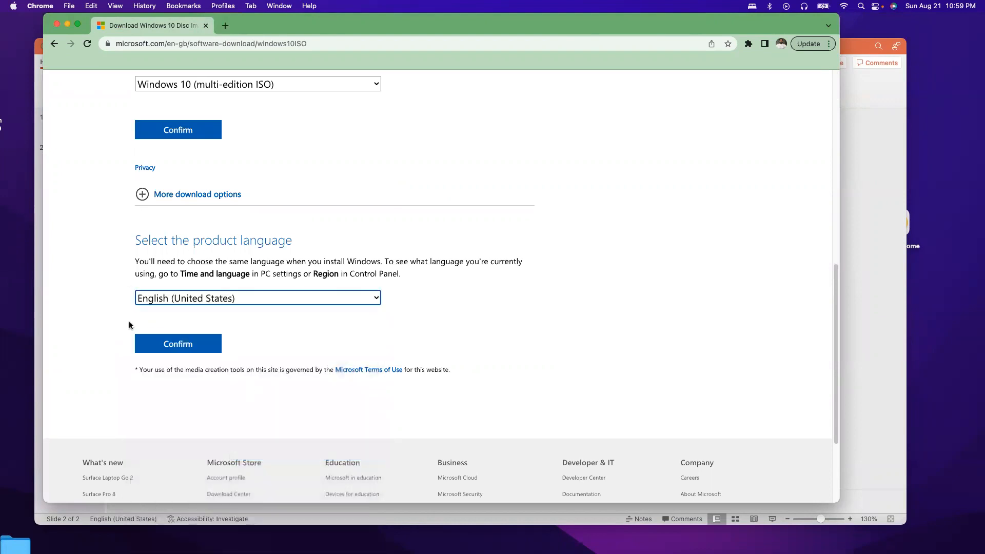
pyautogui.click(158, 349)
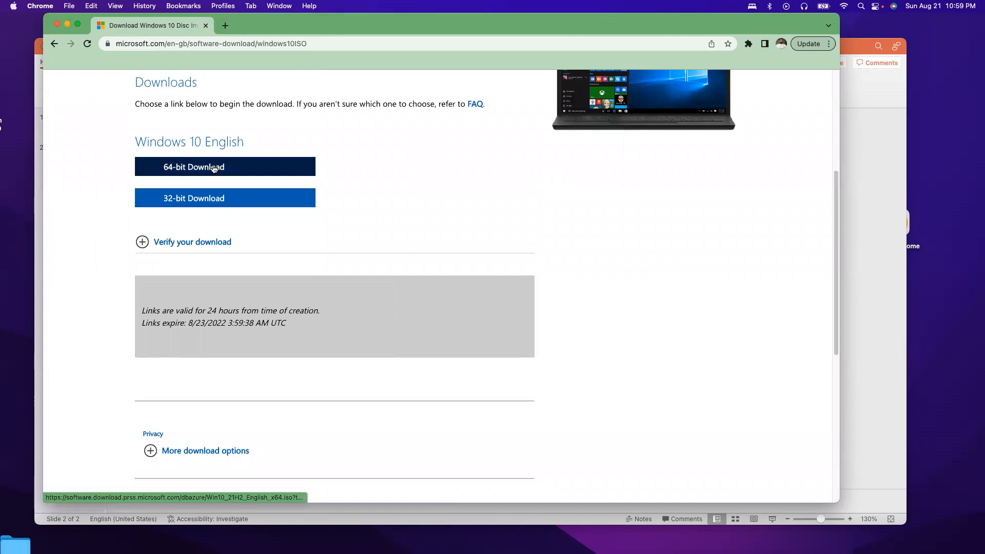
# Step: Start the 64-bit Windows 10 English ISO download and cancel it while it is in progress
pyautogui.click(214, 167)
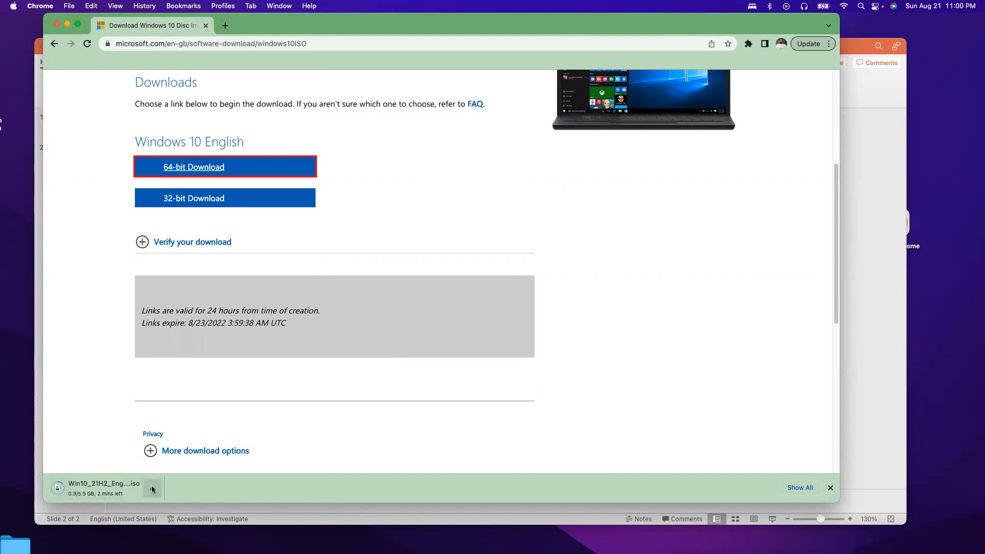
pyautogui.click(153, 488)
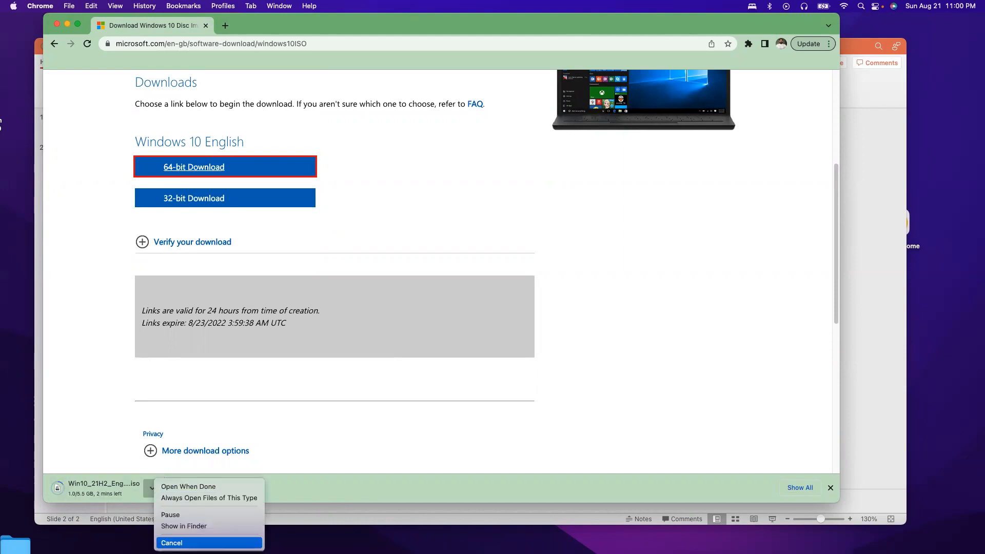
pyautogui.click(171, 543)
pyautogui.click(151, 488)
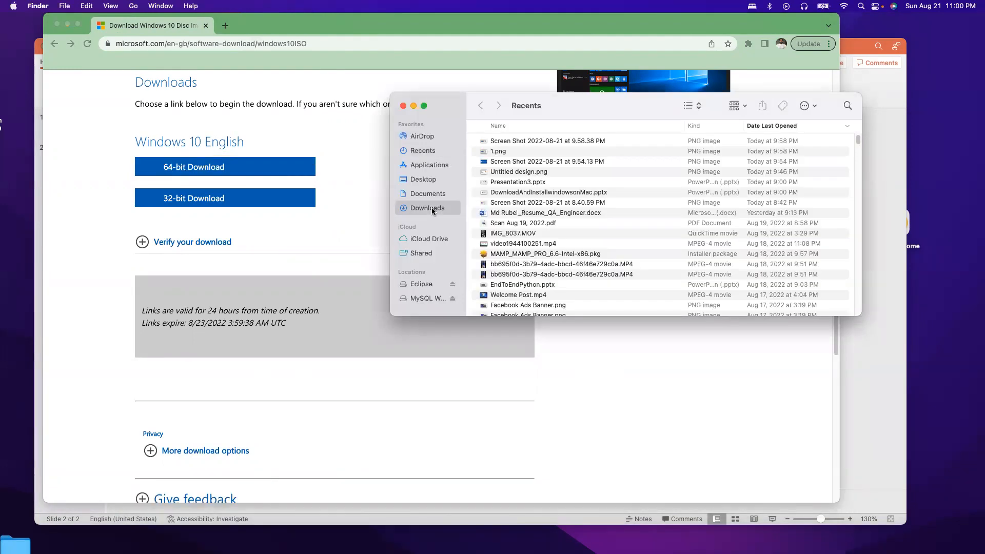
# Step: View the Downloads folder in Finder to locate the existing Win10_21H2_English_x64.iso file
pyautogui.click(421, 207)
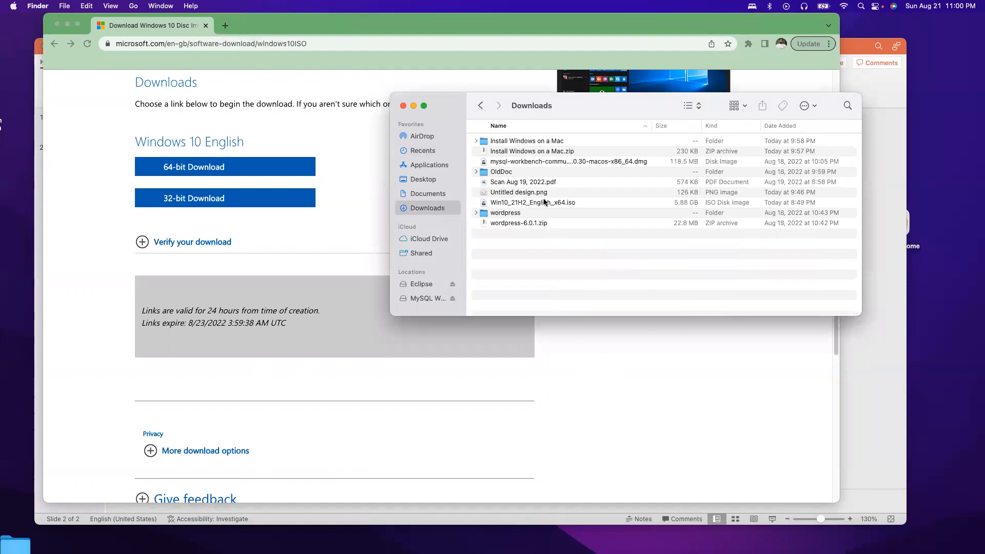
pyautogui.moveTo(599, 112); pyautogui.dragTo(314, 161)
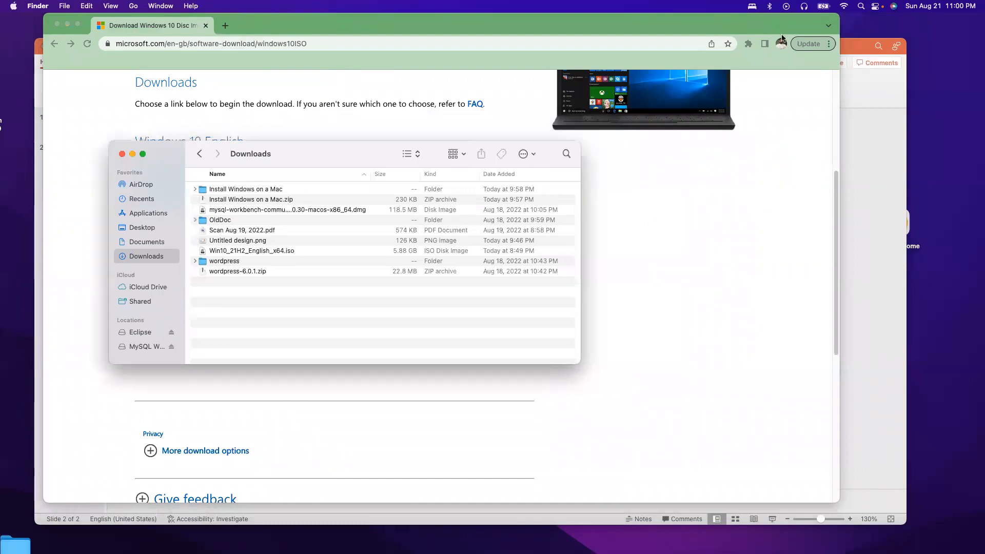
# Step: Search the Mac for "boot" and launch Boot Camp Assistant
pyautogui.click(861, 9)
pyautogui.write('bo')
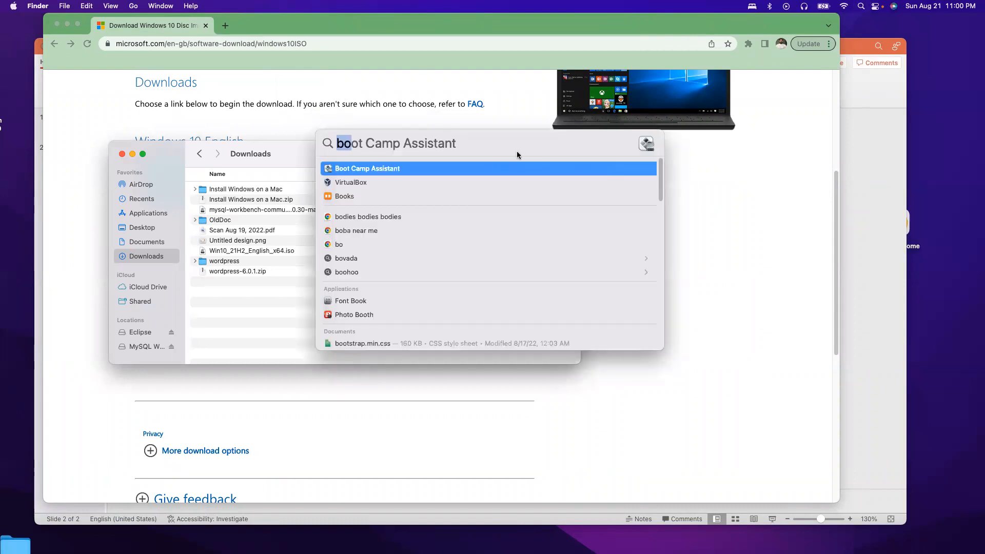
pyautogui.click(337, 146)
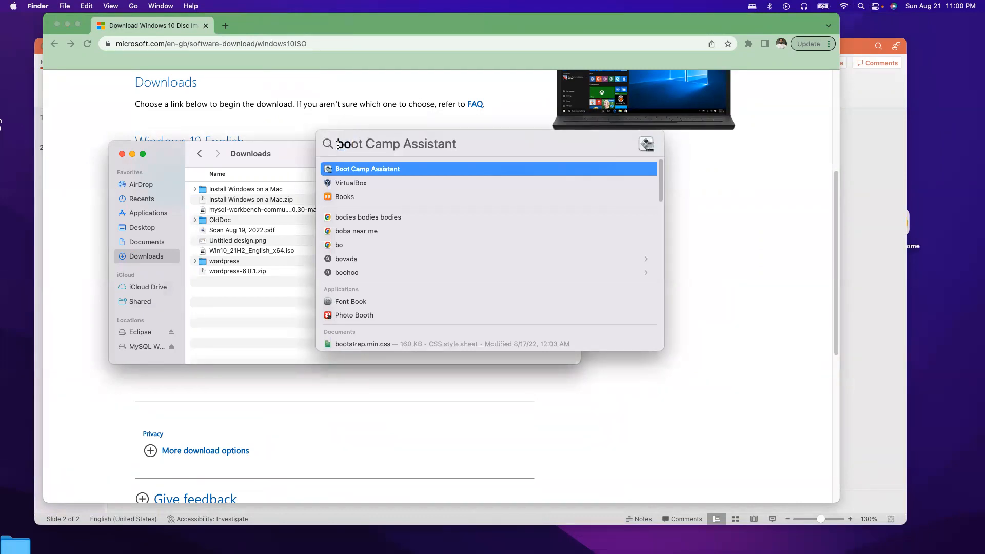
pyautogui.moveTo(338, 143); pyautogui.dragTo(443, 144)
pyautogui.press('BackSpace')
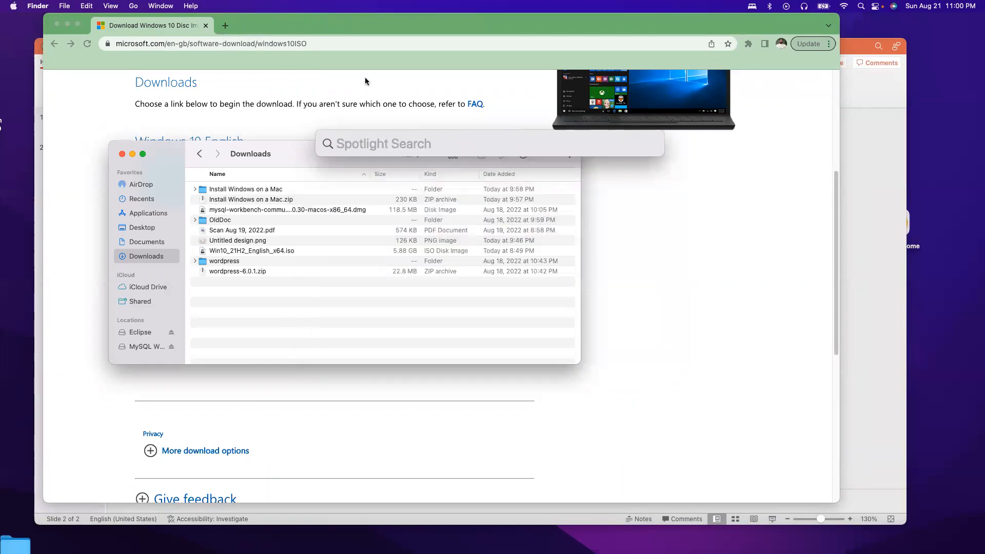
pyautogui.write('boot')
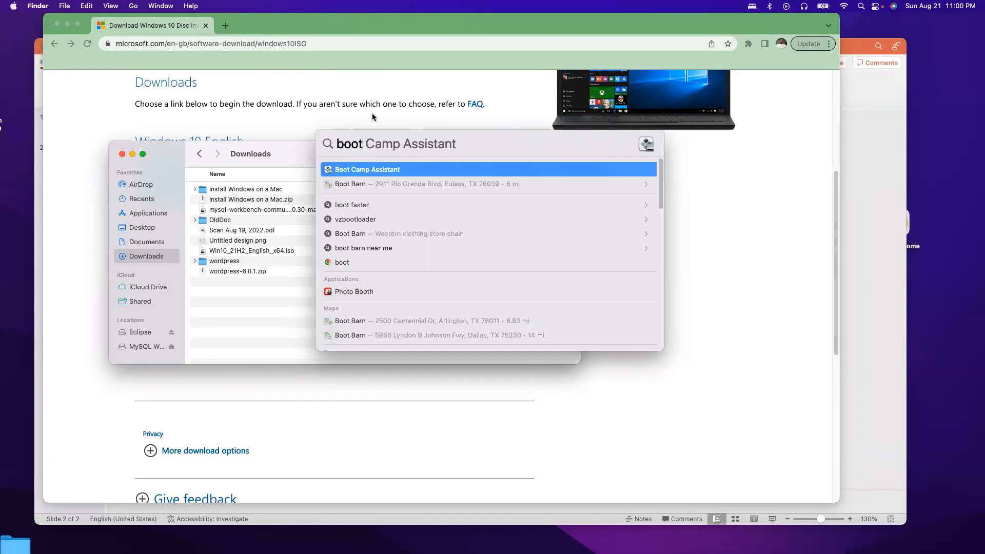
pyautogui.click(370, 171)
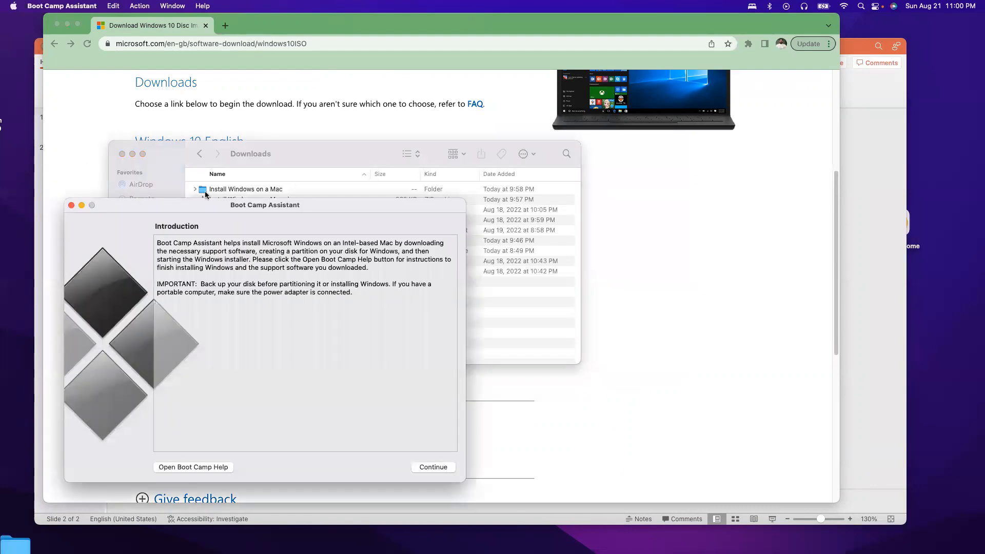
# Step: Continue past the Boot Camp Assistant introduction and use Win10_21H2_English_x64.iso from Downloads as the Windows ISO file
pyautogui.moveTo(161, 203); pyautogui.dragTo(284, 96)
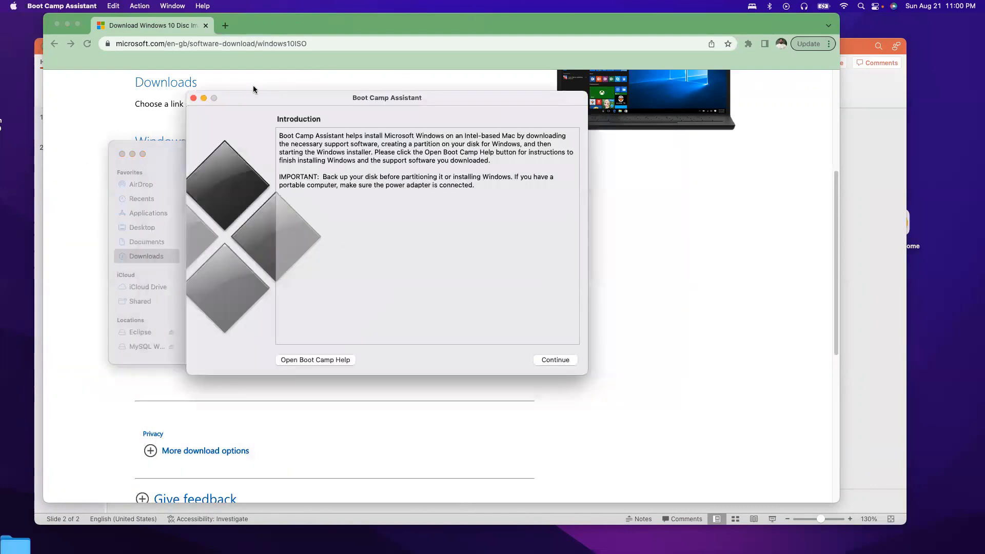
pyautogui.click(532, 344)
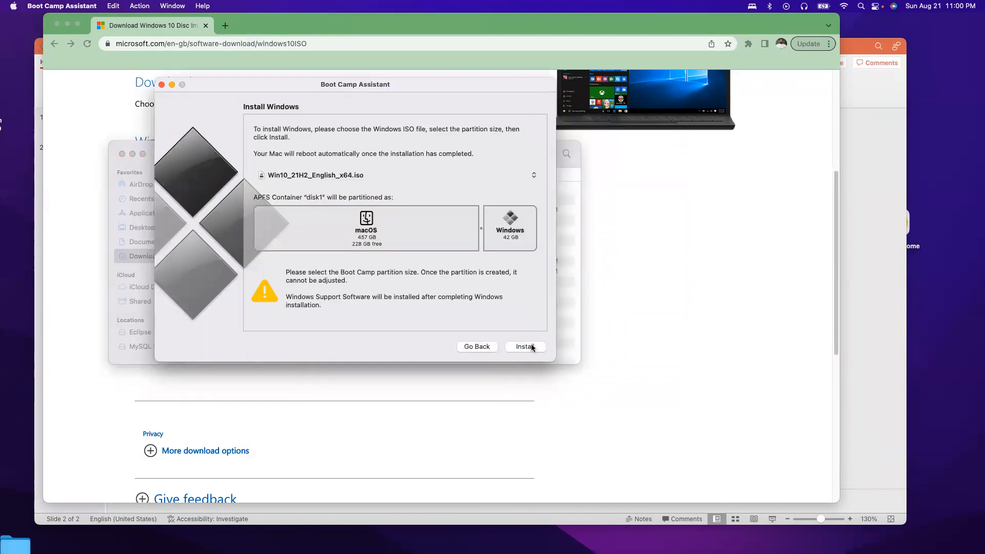
pyautogui.click(535, 177)
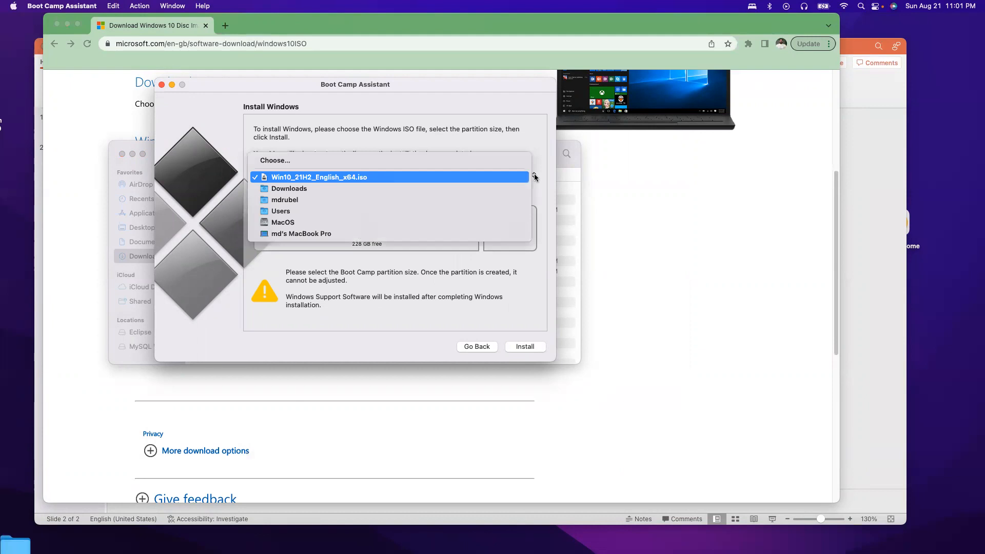
pyautogui.click(291, 190)
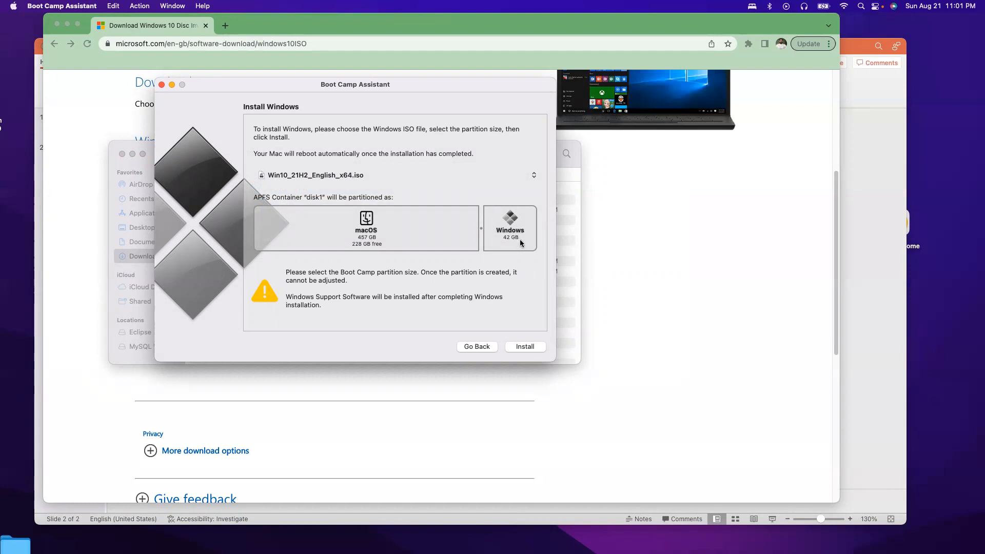
# Step: Enlarge the Windows partition to about 114 GB and start the Windows installation
pyautogui.moveTo(484, 236); pyautogui.dragTo(453, 238)
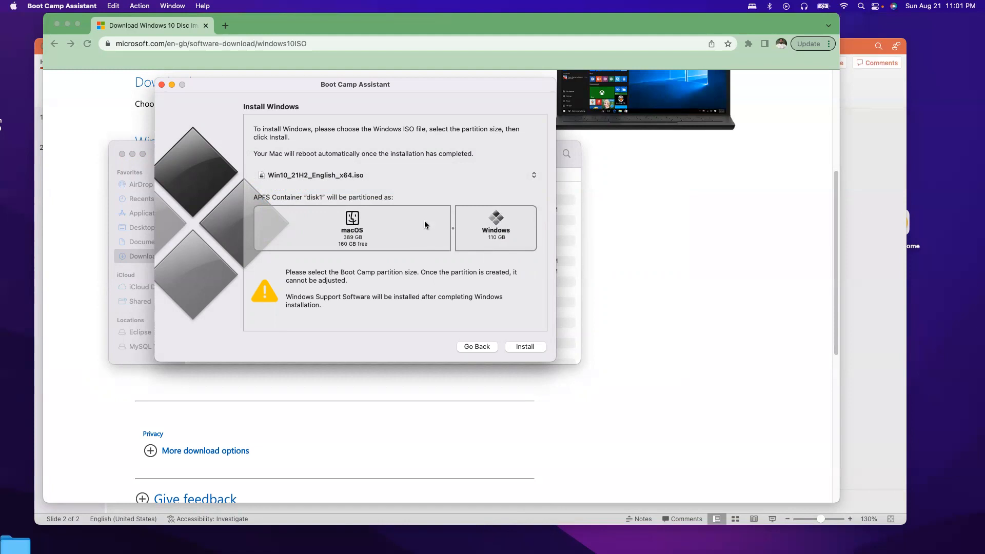
pyautogui.moveTo(457, 227)
pyautogui.mouseDown()
pyautogui.moveTo(402, 229)
pyautogui.moveTo(452, 222)
pyautogui.mouseUp()
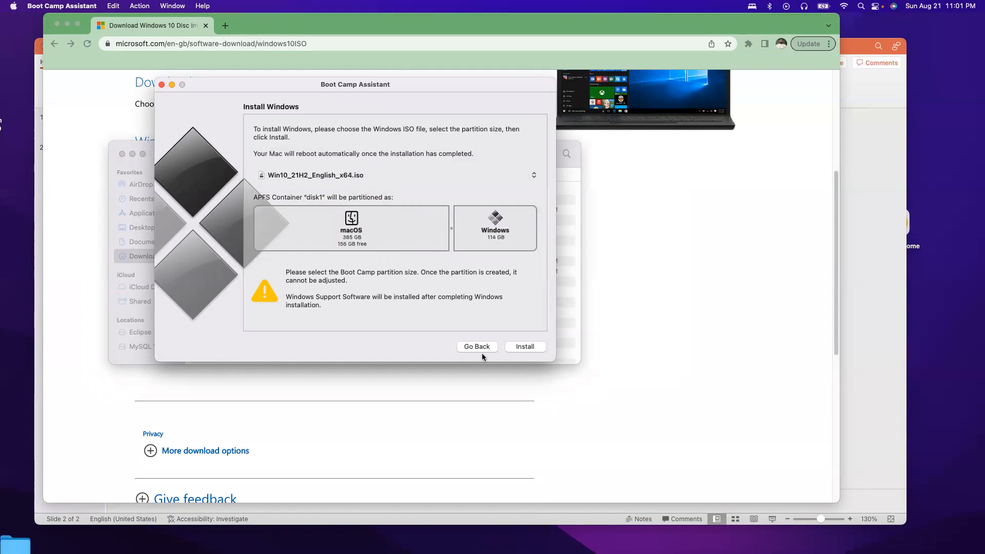
pyautogui.click(518, 348)
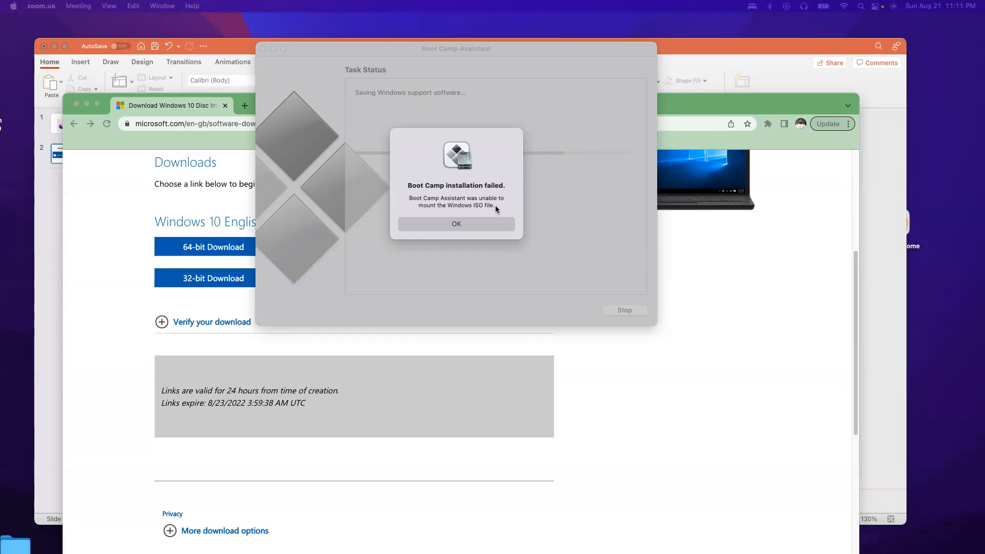
# Step: Copy the explanatory text of the Boot Camp installation error message
pyautogui.click(474, 201)
pyautogui.moveTo(507, 206); pyautogui.dragTo(411, 195)
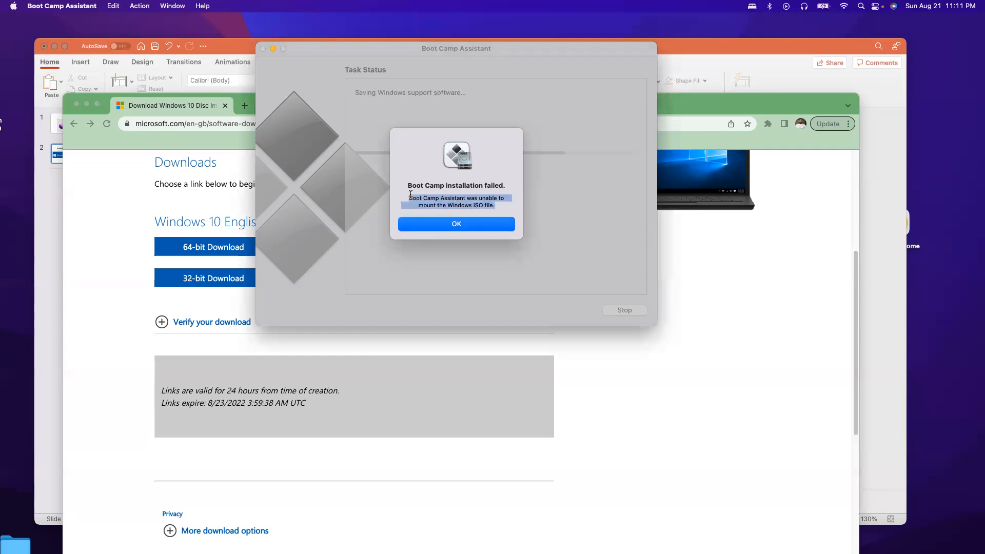
pyautogui.rightClick(415, 198)
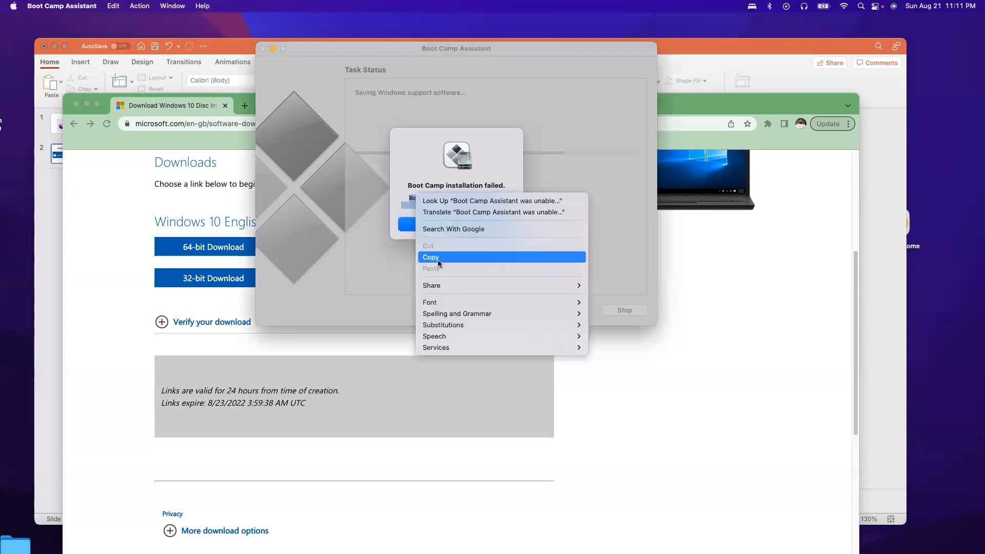
pyautogui.click(436, 259)
# Step: Search Google in a new tab for "Boot Camp Assistant was unable to mount the Windows ISO file." and open Apple's support article about it
pyautogui.click(252, 136)
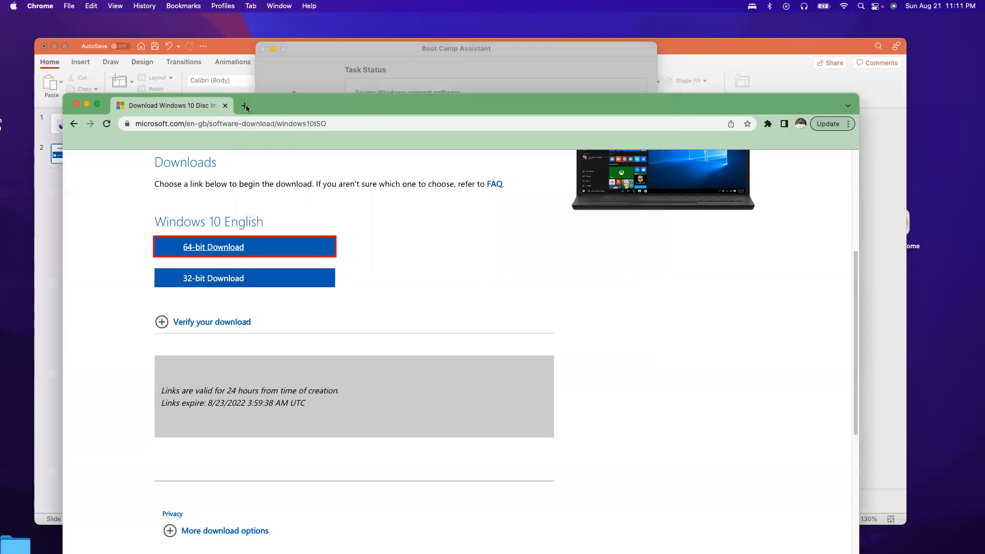
pyautogui.press('super+t')
pyautogui.click(373, 313)
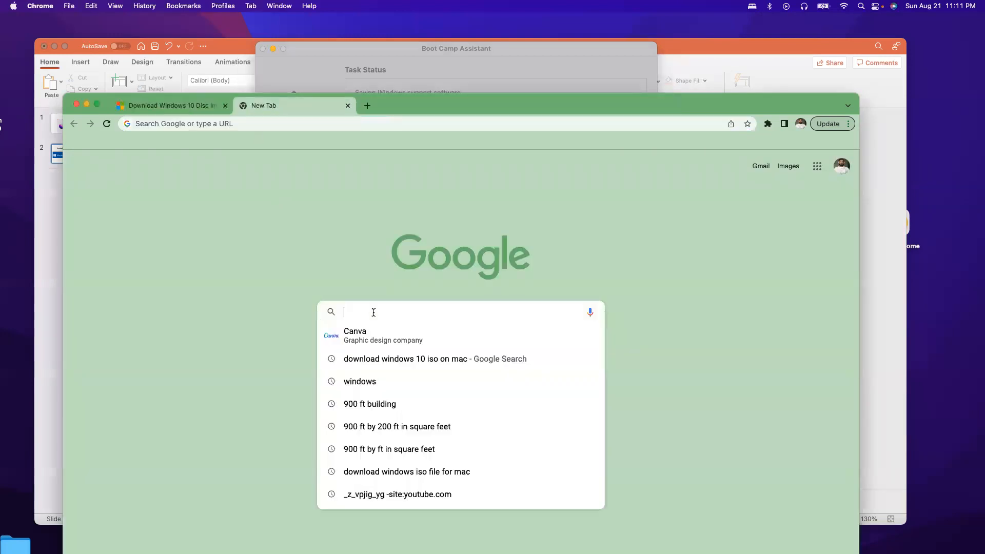
pyautogui.press('super+v')
pyautogui.press('Return')
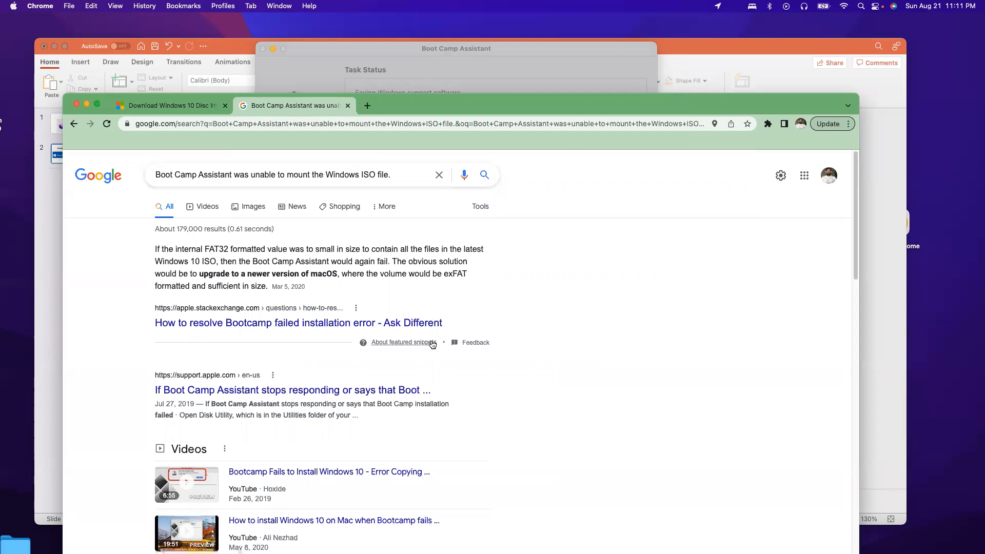
pyautogui.click(334, 393)
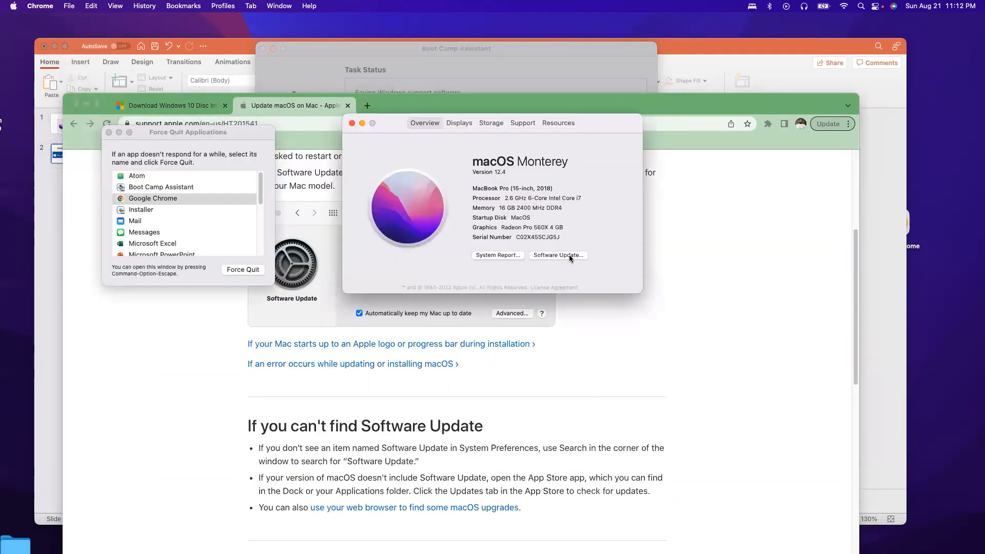
# Step: Open Software Update from the macOS overview window to check for updates, and close the Force Quit Applications window
pyautogui.click(568, 255)
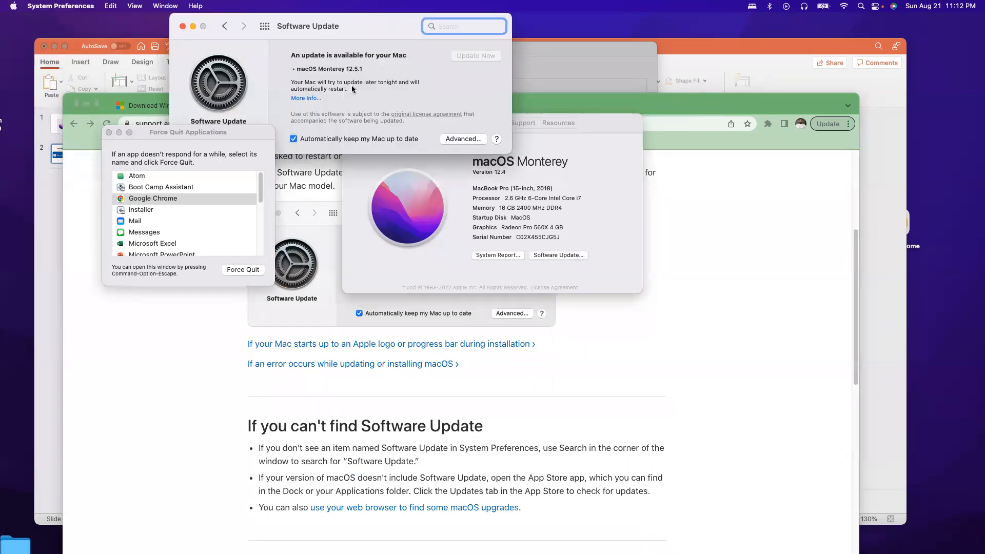
pyautogui.click(397, 92)
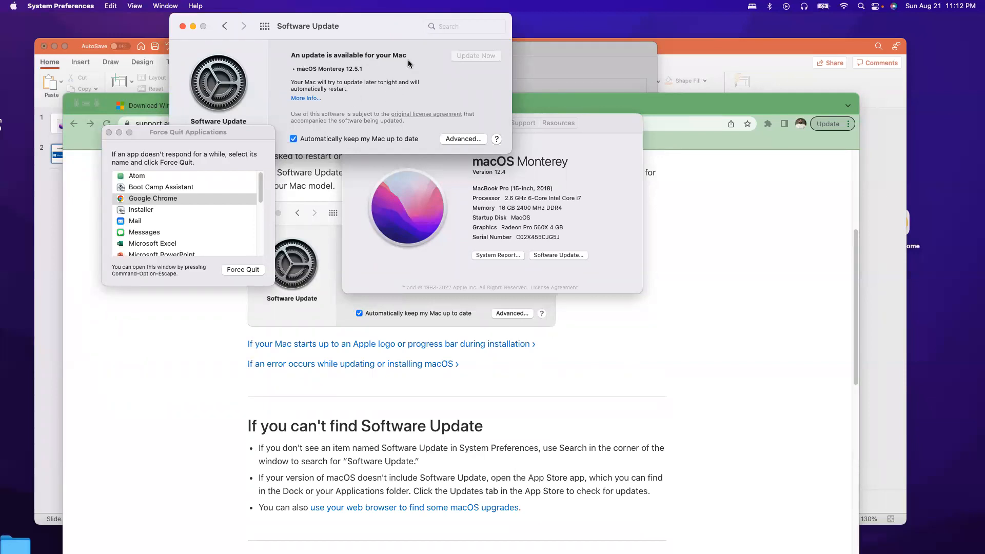
pyautogui.click(109, 132)
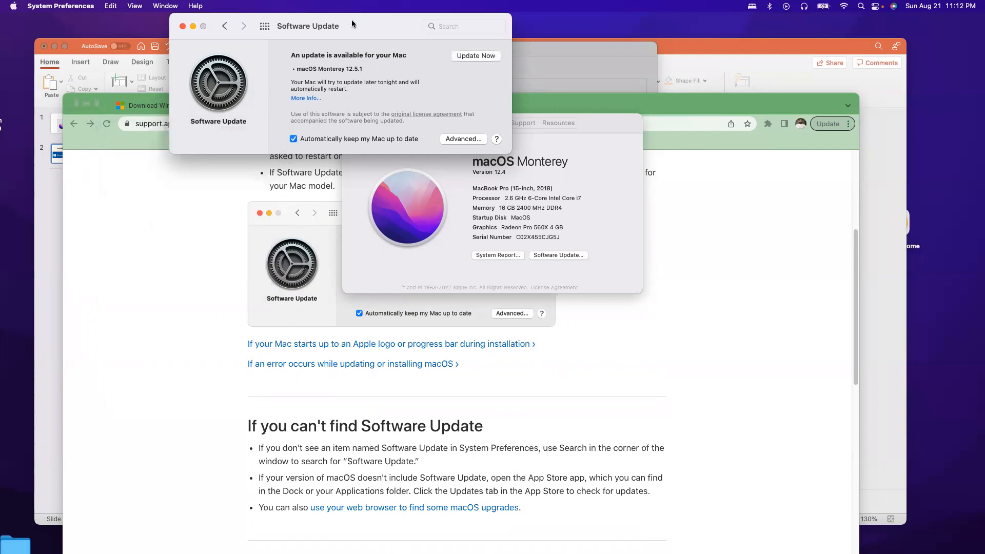
pyautogui.moveTo(353, 25); pyautogui.dragTo(353, 63)
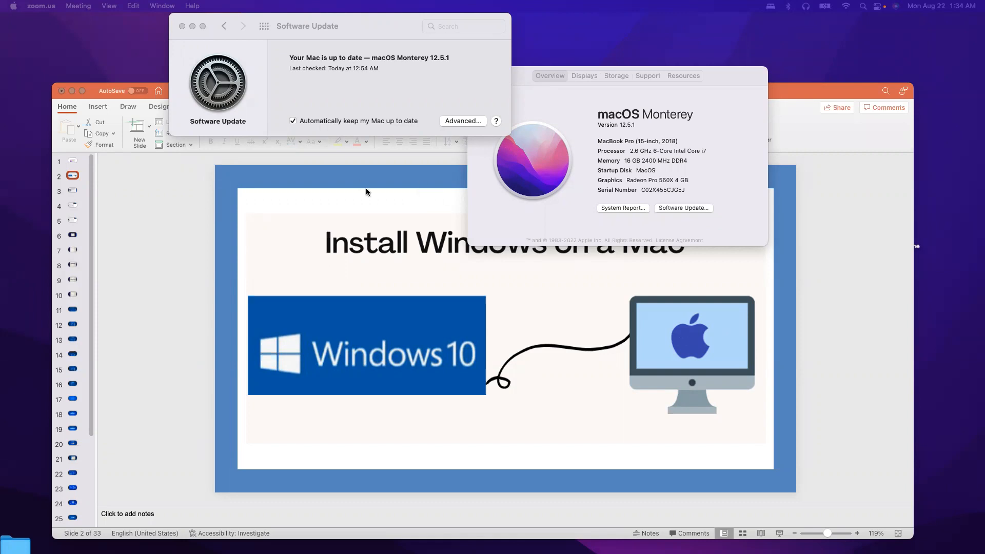
# Step: Switch to the DownloadAndInstallwindowsonMac presentation in PowerPoint and go through slides 3 to 6 on the Boot Camp installation
pyautogui.click(73, 191)
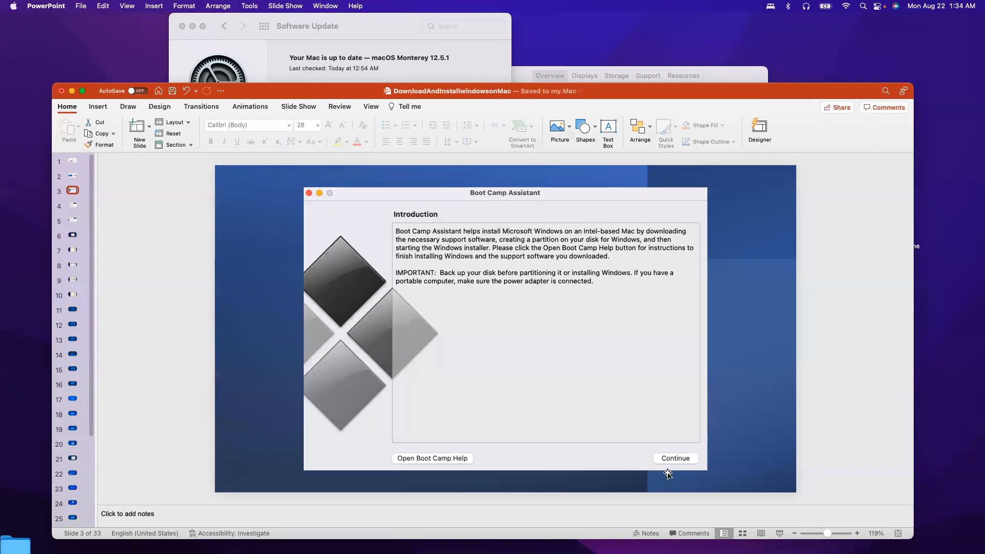
pyautogui.click(73, 207)
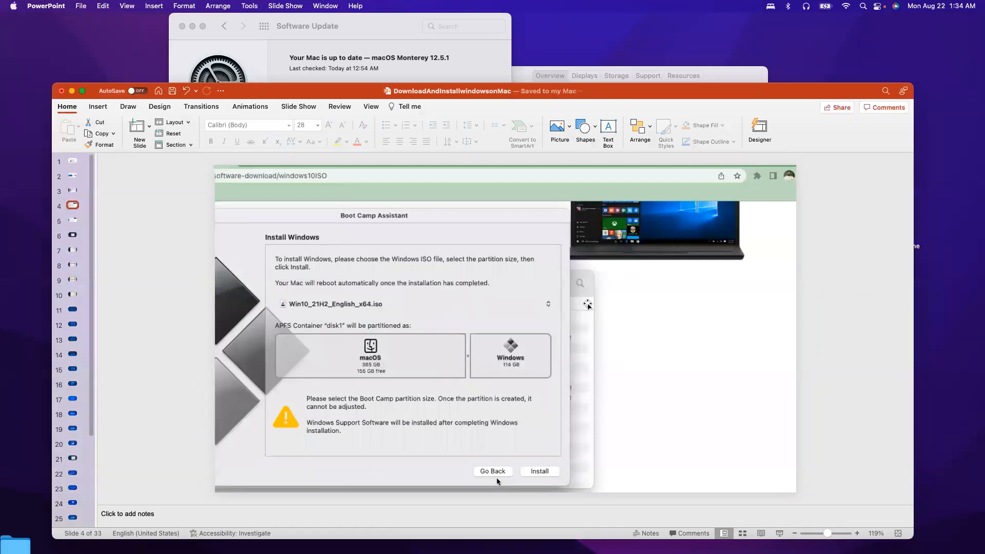
pyautogui.moveTo(606, 91); pyautogui.dragTo(607, 81)
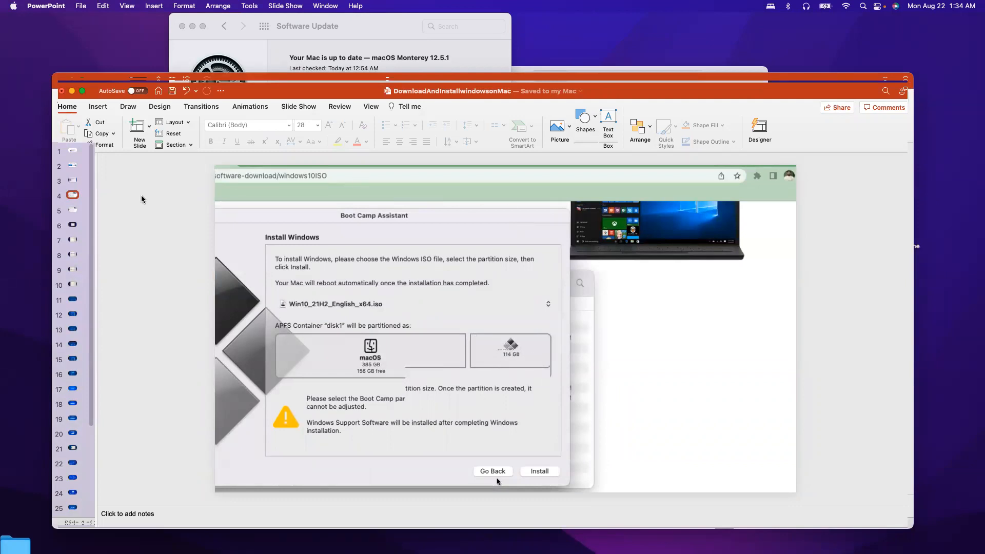
pyautogui.click(78, 212)
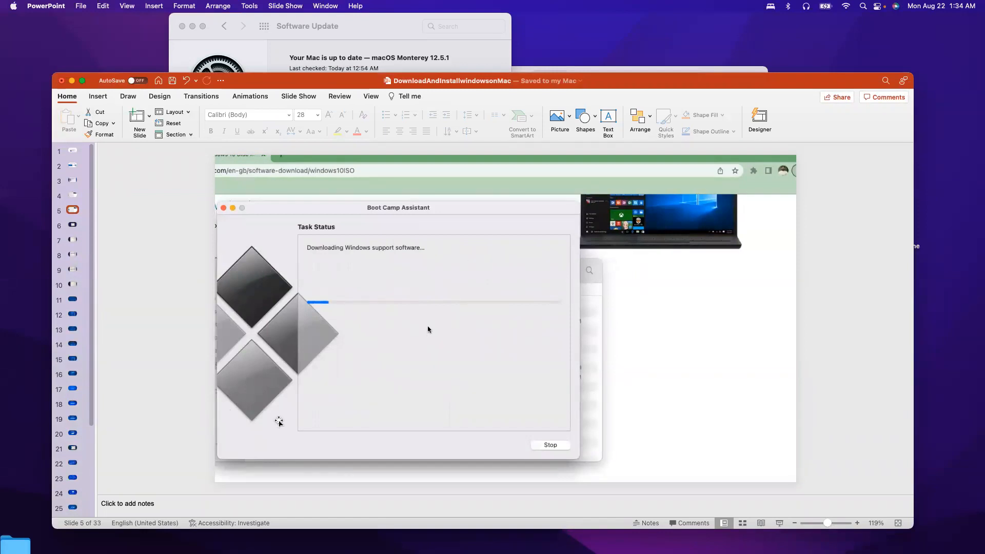
pyautogui.click(75, 225)
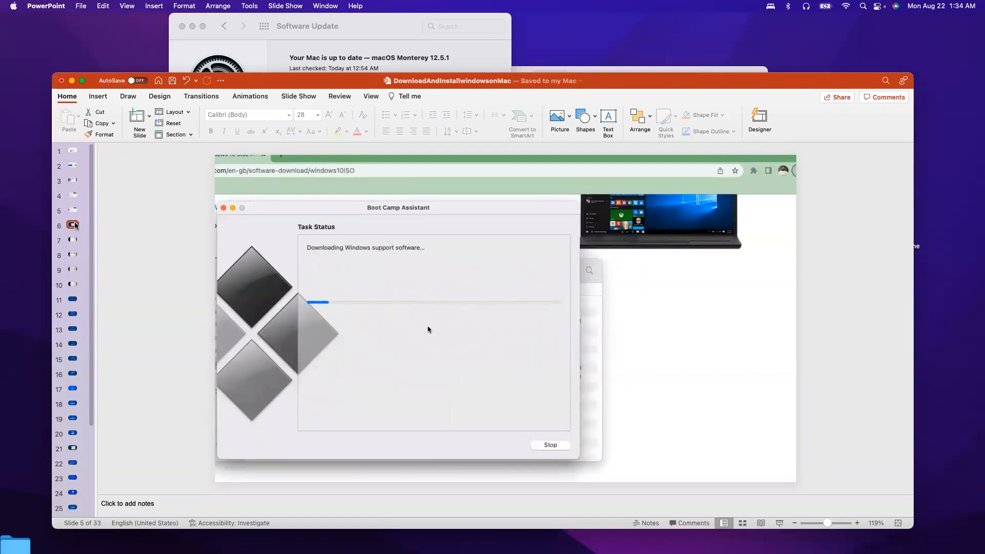